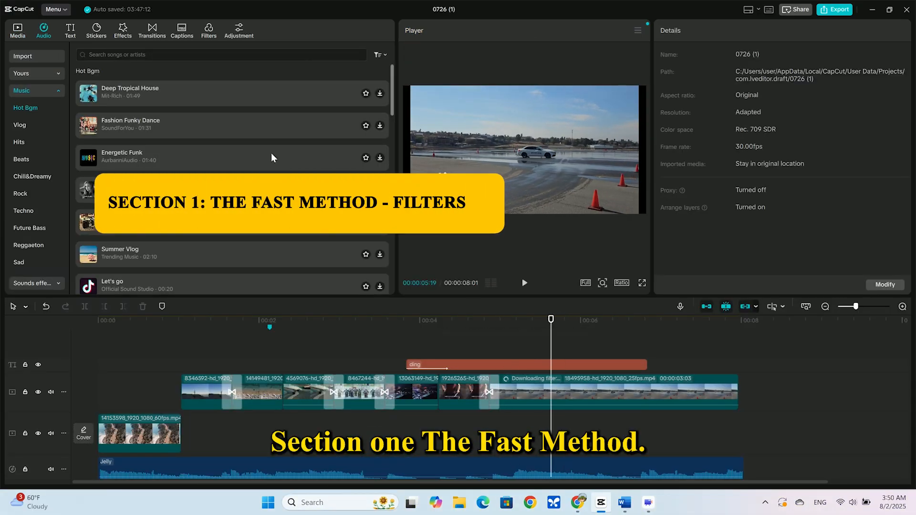
Browse the filter library and add the One Day filter from the Movies category above the last video clip.
click(208, 31)
scroll(199, 237, up, 10)
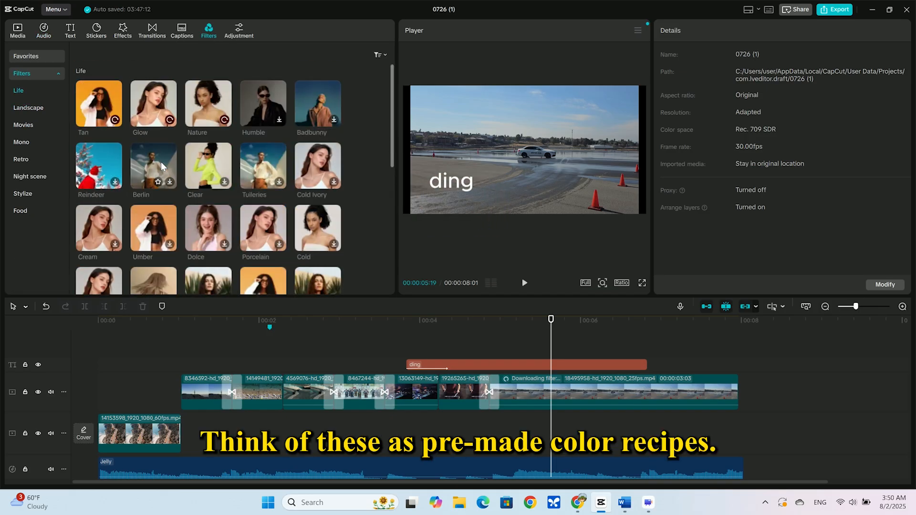
scroll(162, 165, down, 5)
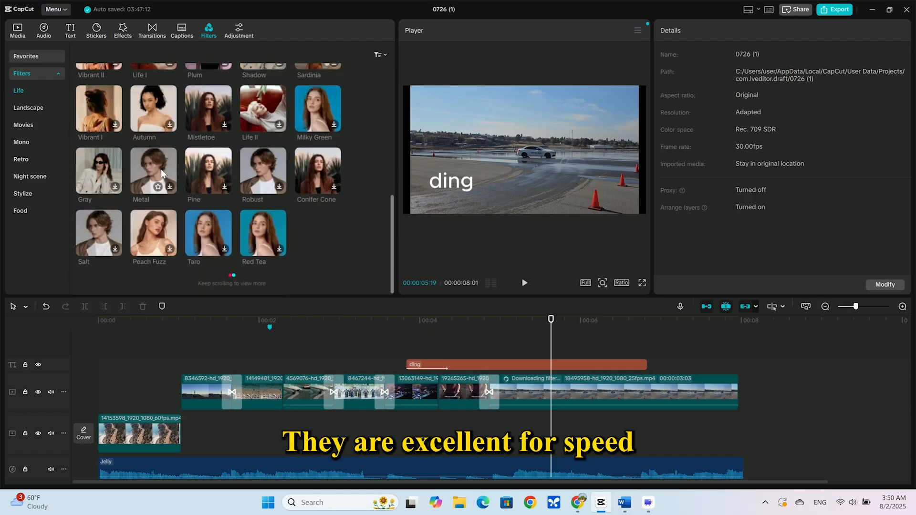
click(24, 124)
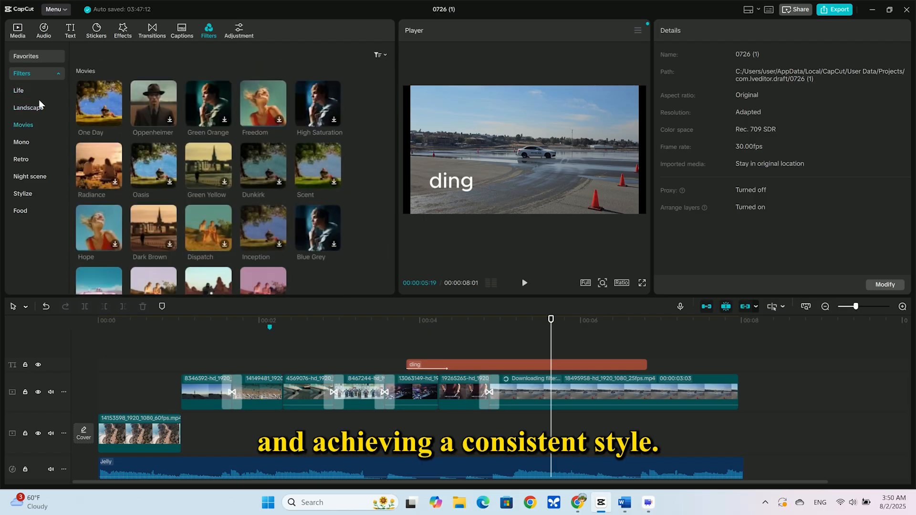
click(30, 193)
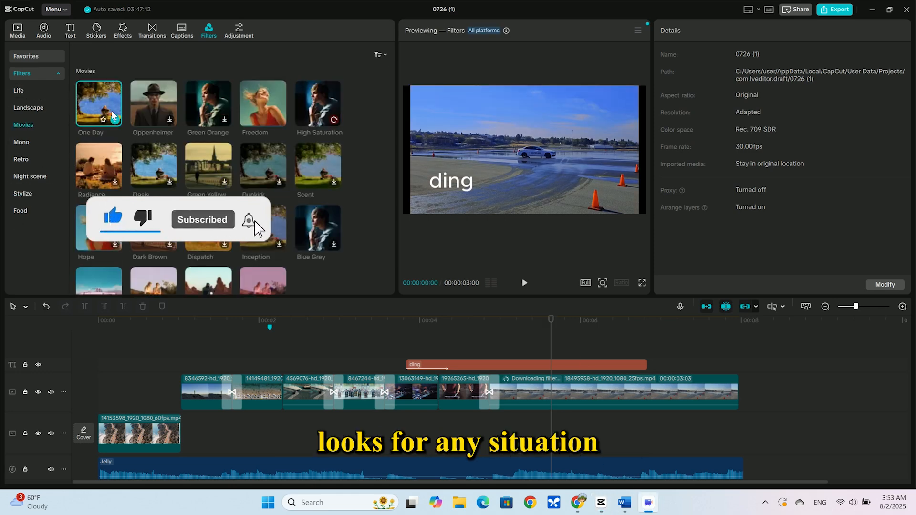
click(116, 120)
drag(638, 365, 563, 368)
drag(715, 363, 721, 364)
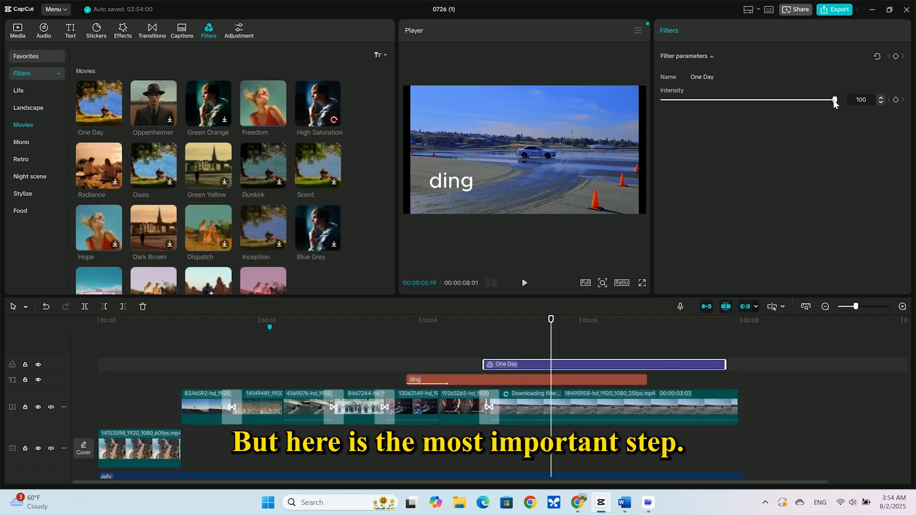
Set the One Day filter's intensity to 50.
drag(835, 102, 747, 106)
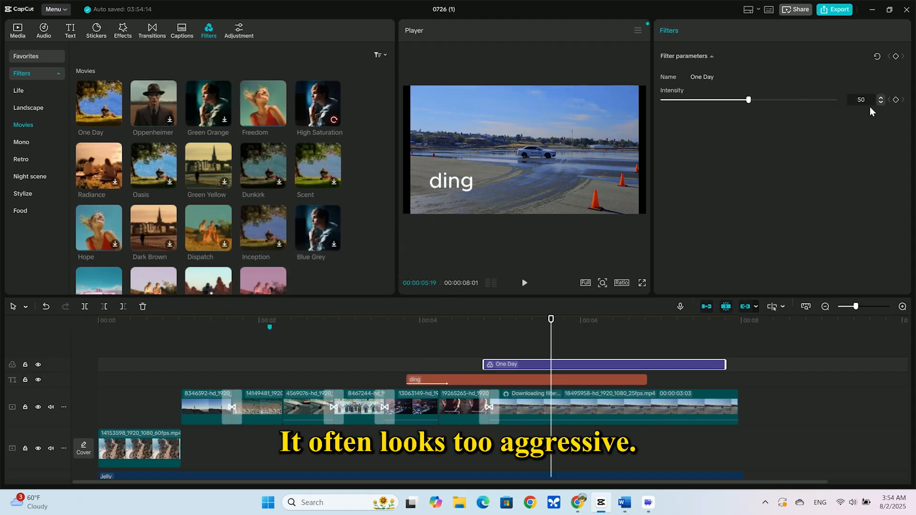
drag(749, 102, 738, 104)
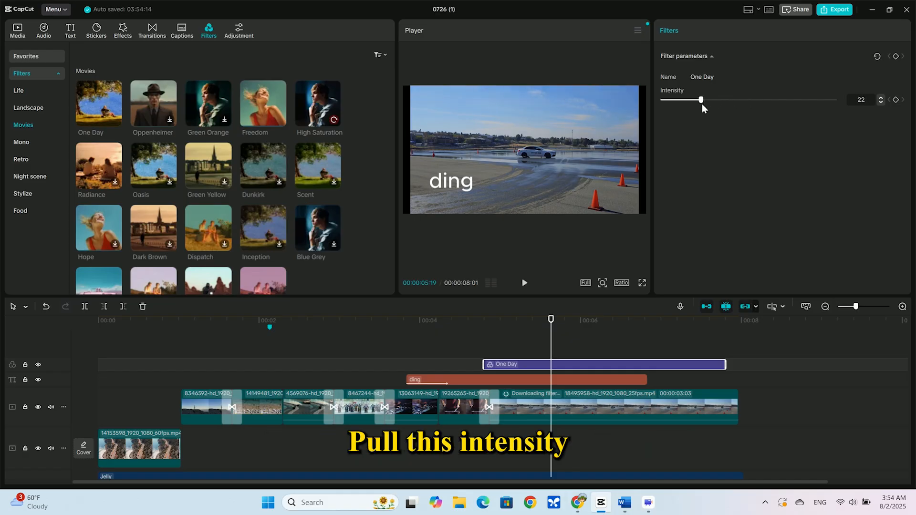
drag(700, 103, 721, 106)
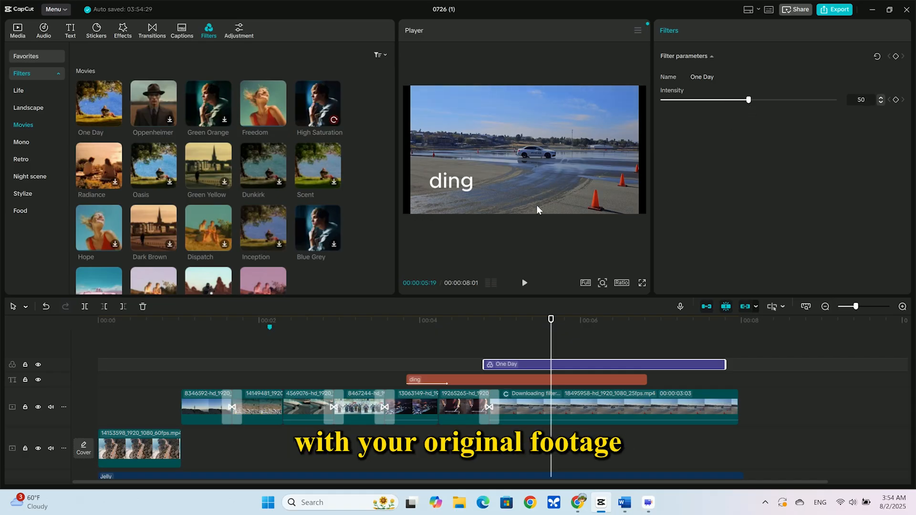
Compare the footage with the One Day filter hidden and shown, and extend the filter back to the start of the timeline.
click(38, 364)
click(38, 364)
click(37, 364)
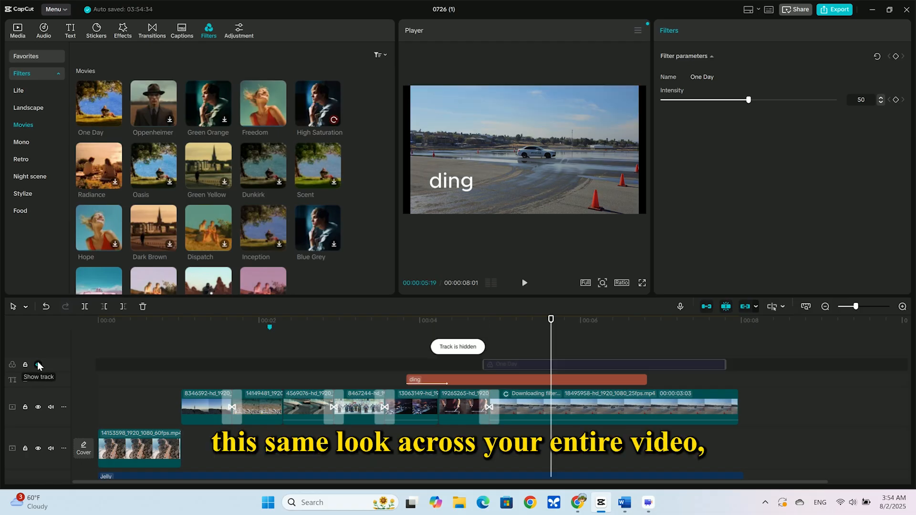
click(38, 364)
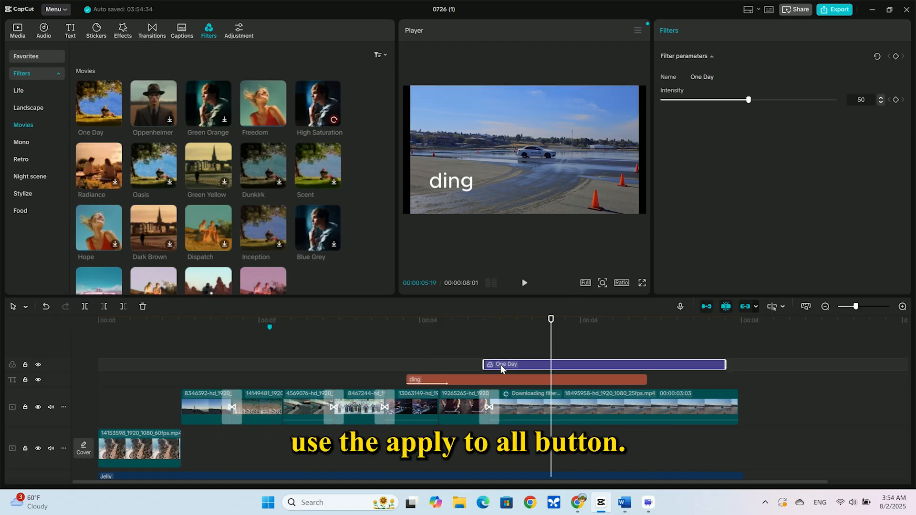
drag(484, 364, 98, 364)
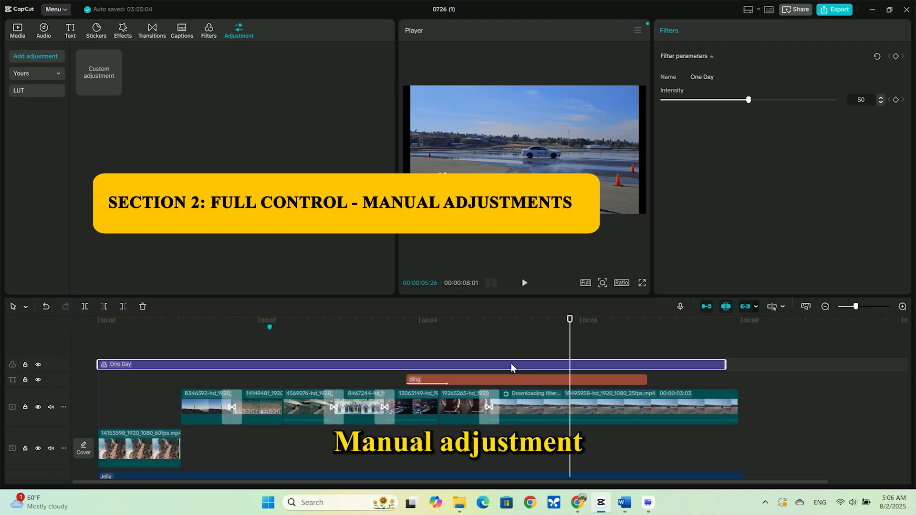
Delete the One Day filter and place a custom adjustment layer over the last video clip.
key(Delete)
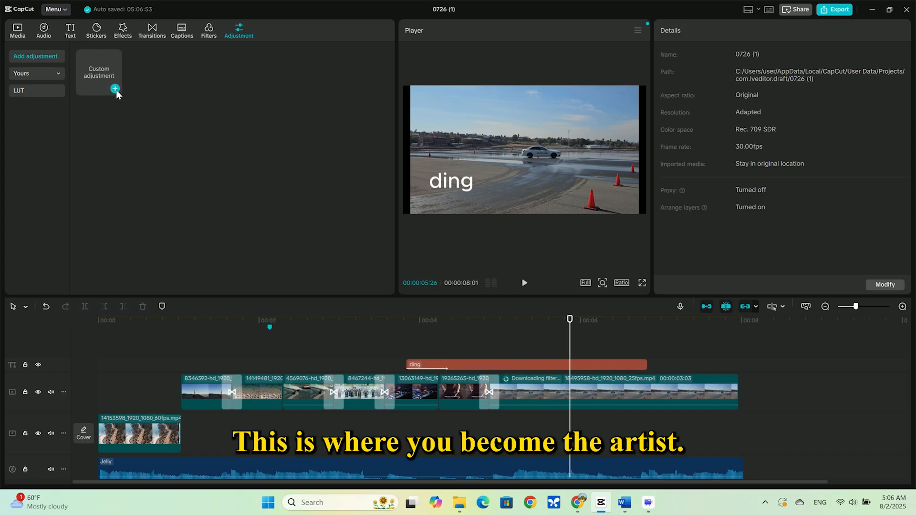
click(99, 71)
click(41, 58)
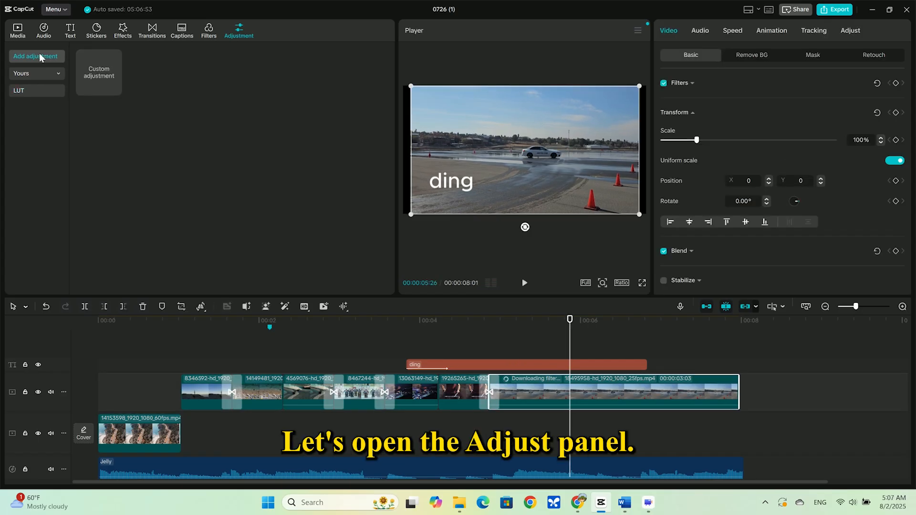
click(113, 88)
drag(668, 365, 576, 374)
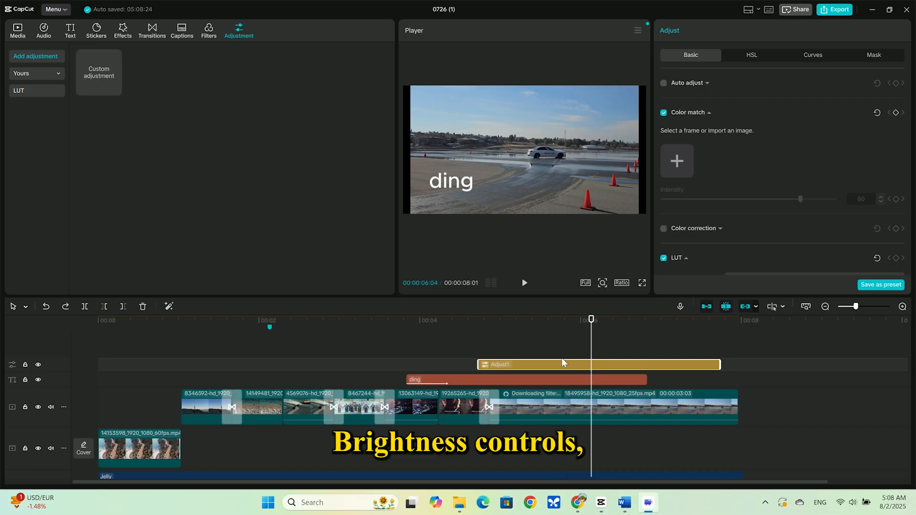
Set the adjustment layer's exposure to 7, highlight to 6 and shadow to 3.
scroll(763, 225, down, 5)
scroll(759, 220, up, 1)
scroll(759, 220, down, 3)
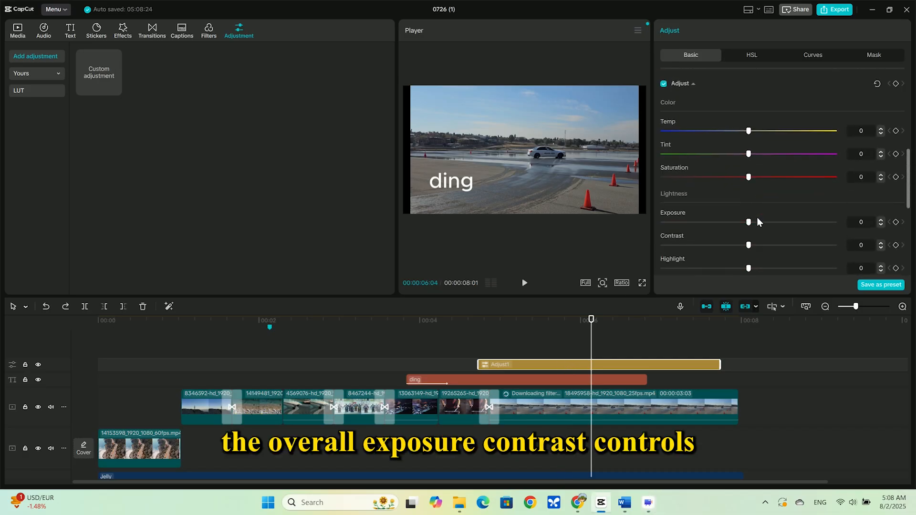
drag(762, 230, 760, 222)
scroll(756, 230, up, 2)
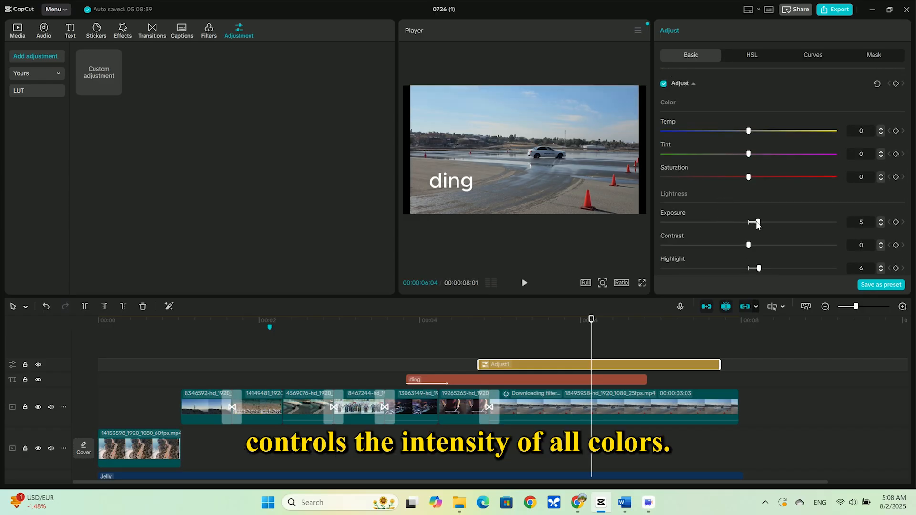
scroll(754, 214, down, 4)
drag(748, 176, 752, 175)
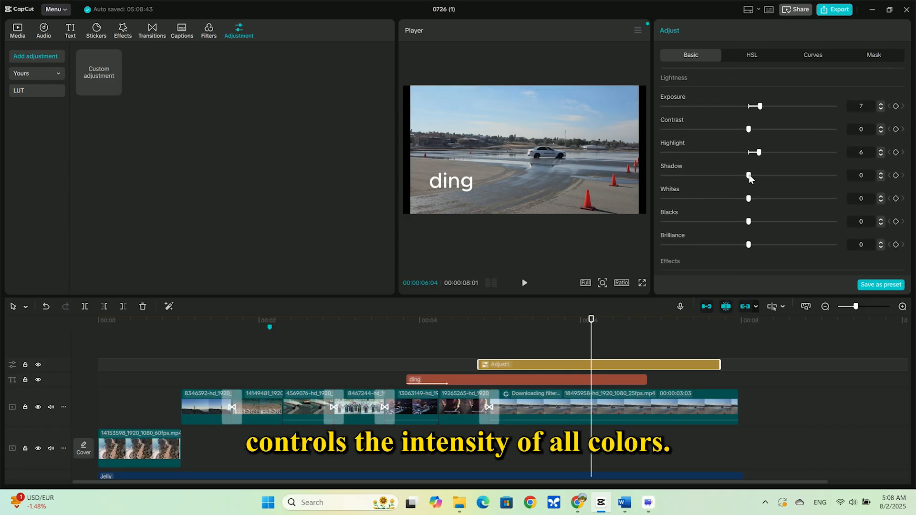
Set the adjustment layer's blacks to -3 and brilliance to 8.
scroll(756, 205, down, 2)
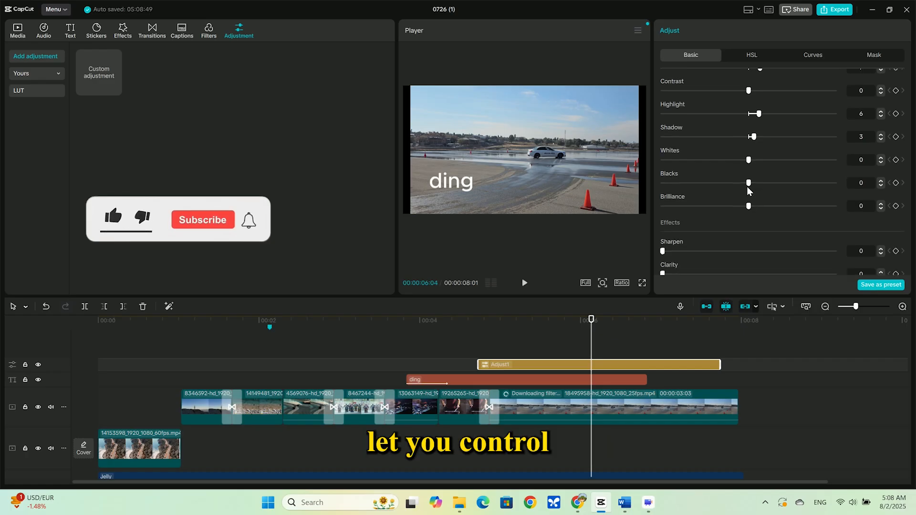
drag(748, 183, 737, 183)
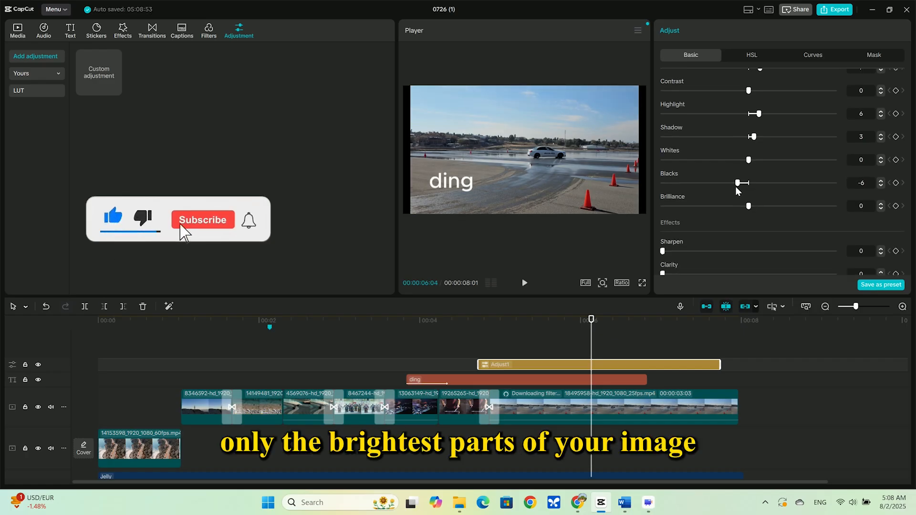
drag(738, 183, 761, 206)
scroll(740, 202, down, 3)
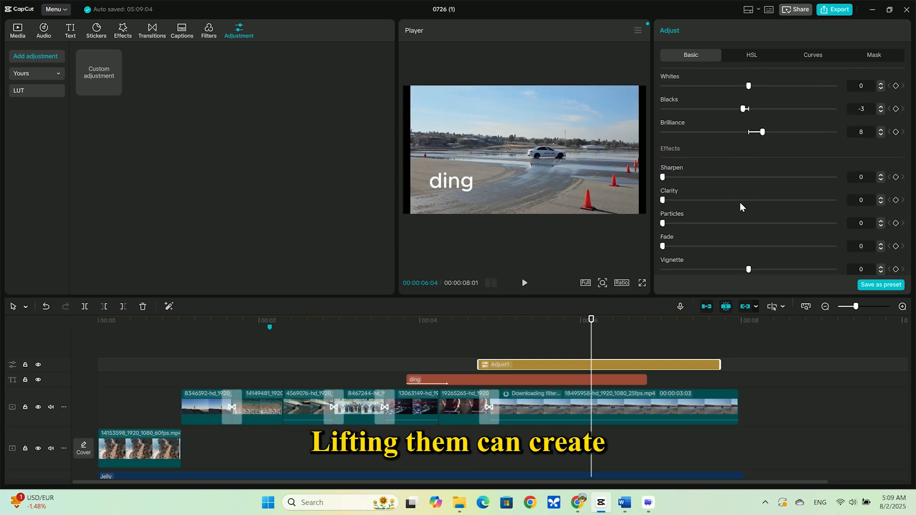
Enable color correction on the adjustment layer and set its intensity to about 59.
scroll(737, 206, up, 10)
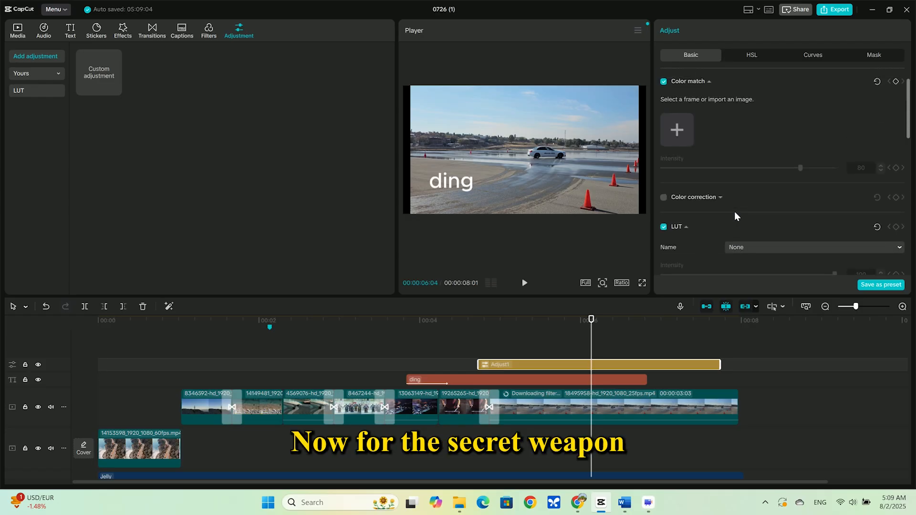
click(663, 220)
click(720, 221)
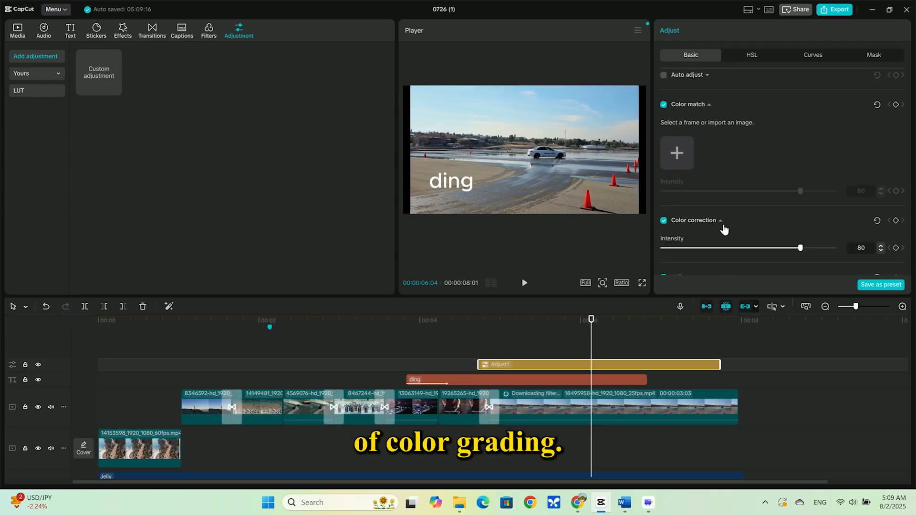
scroll(723, 226, down, 2)
scroll(723, 229, down, 1)
mouse_move(757, 137)
mouse_down()
mouse_move(827, 135)
mouse_move(767, 137)
mouse_up()
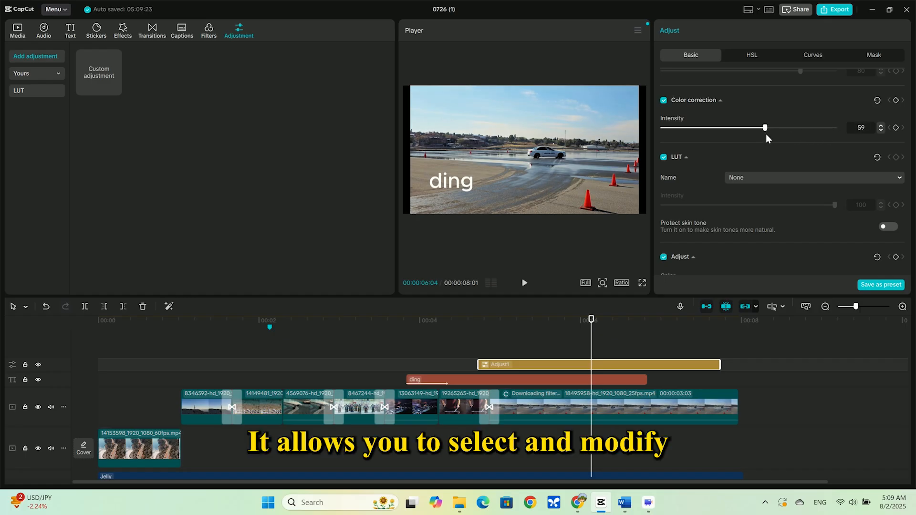
In the HSL settings, set the red color's hue to 18, saturation to 23 and brightness to -53.
scroll(783, 174, up, 5)
click(749, 56)
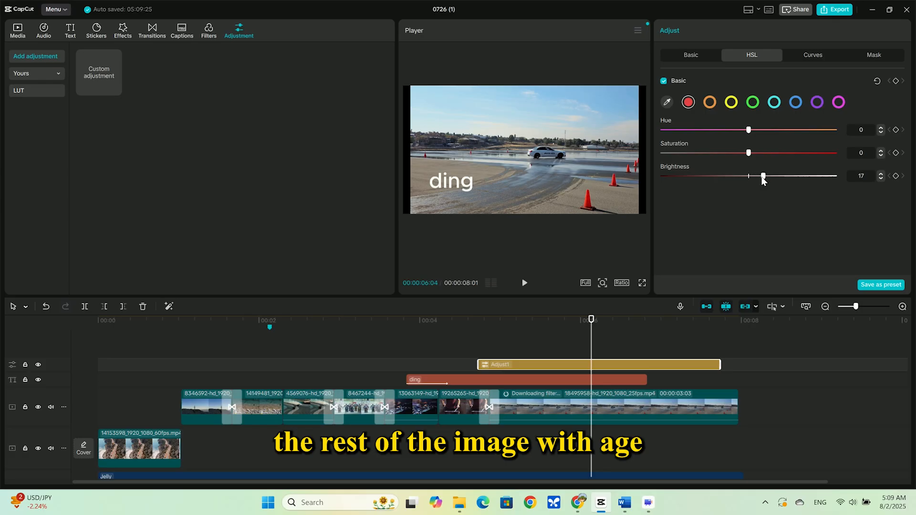
drag(763, 178, 751, 175)
drag(686, 180, 701, 185)
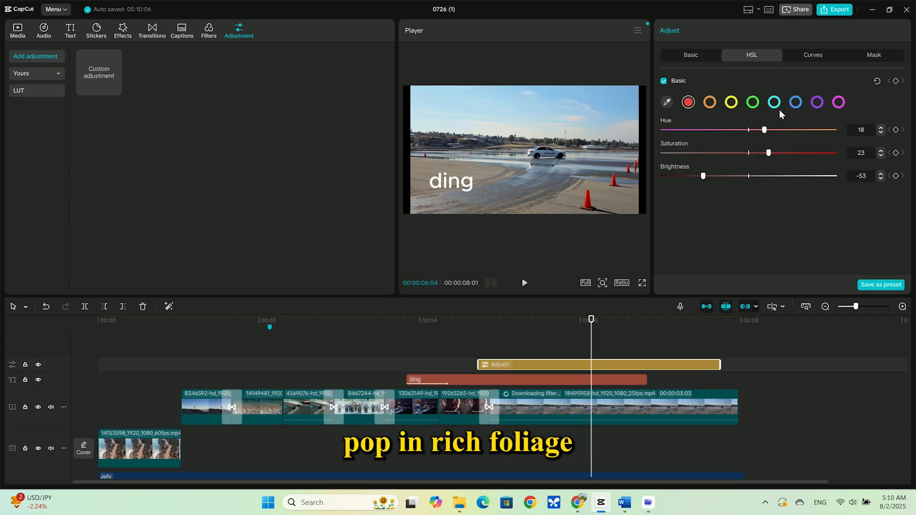
Shape the luma curve with a lower-middle point and a lowered upper point, and compare the footage with the adjustment hidden and shown.
click(813, 55)
click(745, 214)
mouse_move(744, 215)
mouse_down()
mouse_move(767, 246)
mouse_move(754, 218)
mouse_up()
drag(875, 129, 871, 141)
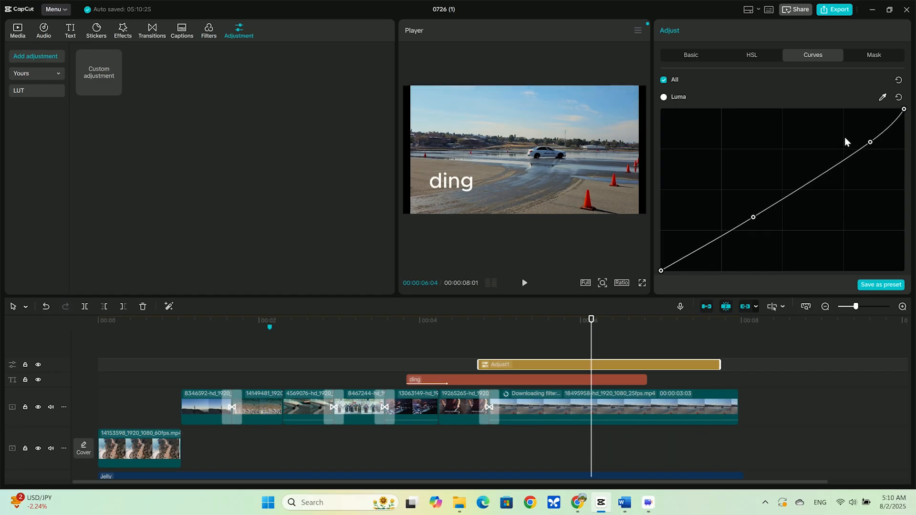
click(38, 365)
click(38, 364)
click(38, 365)
click(38, 365)
click(37, 365)
click(37, 365)
Bend the color channel curves, lifting the blue curve slightly around its middle.
scroll(728, 138, down, 5)
scroll(728, 138, up, 2)
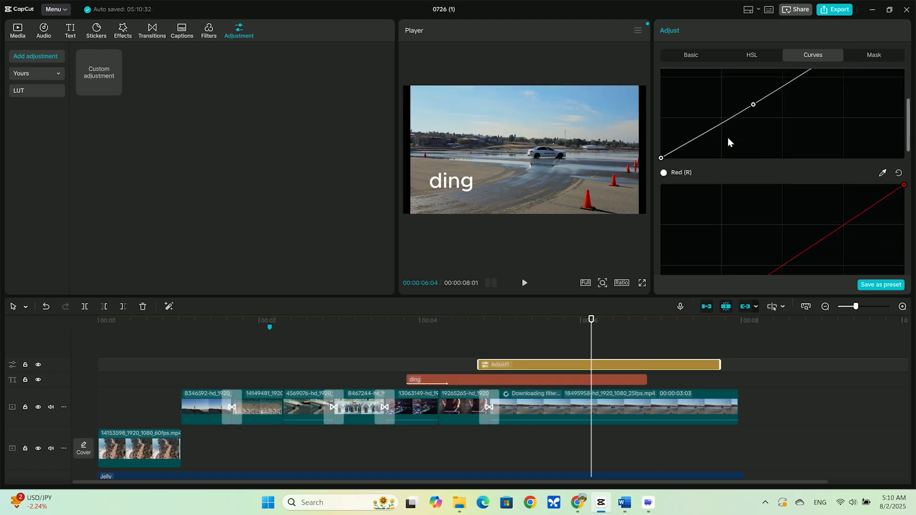
scroll(763, 191, down, 1)
drag(759, 196, 763, 209)
scroll(823, 215, down, 6)
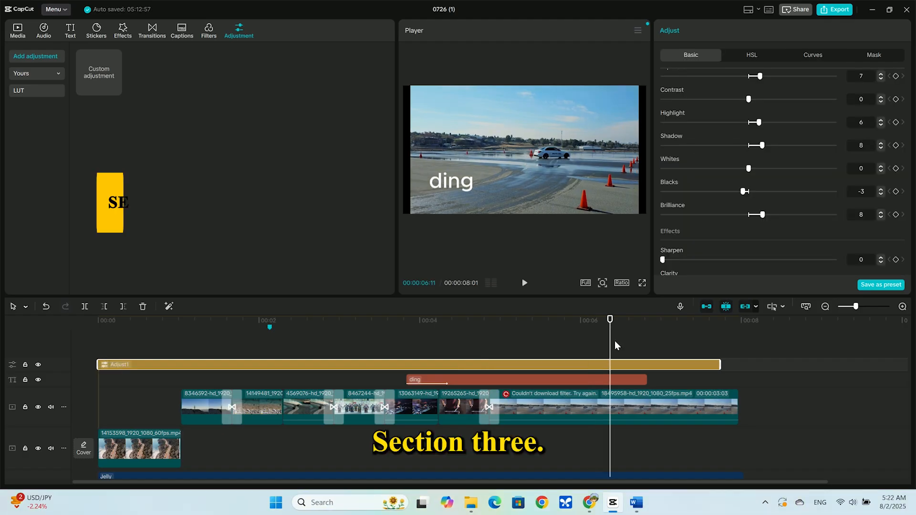
Extend the adjustment layer back to the start of the timeline and check the graded footage around the five-second mark.
click(615, 341)
drag(614, 340, 499, 345)
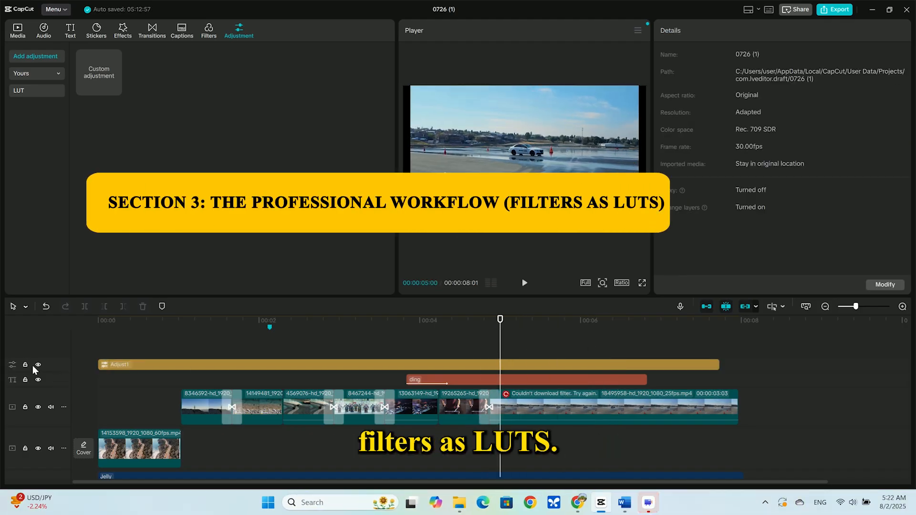
click(38, 380)
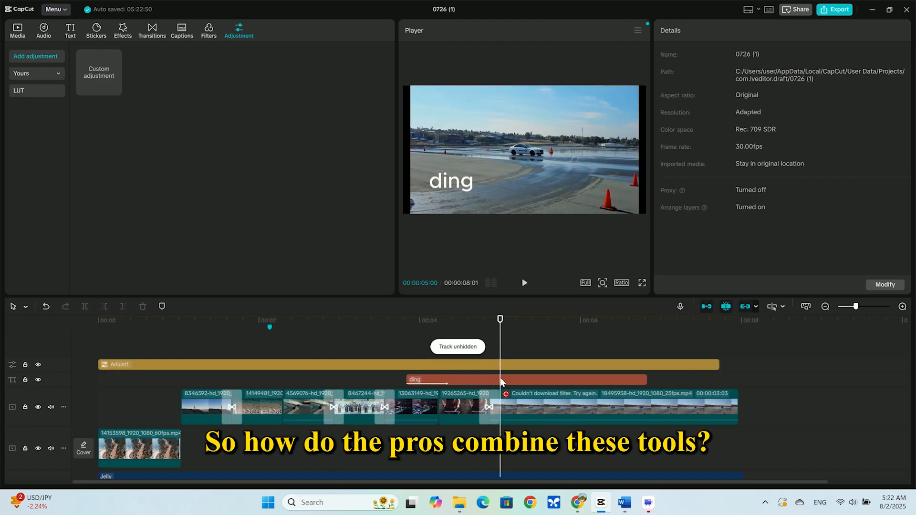
click(520, 367)
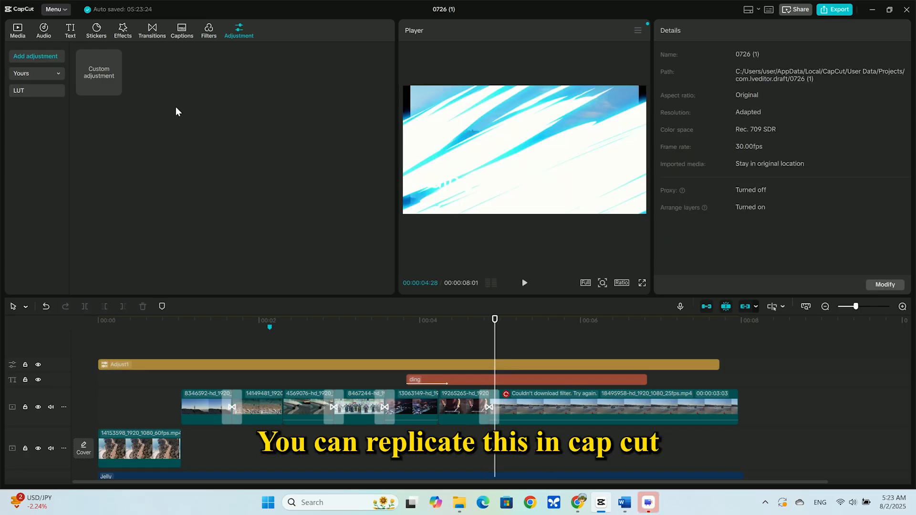
Add the Green Orange filter across the whole timeline at intensity 25, and compare the footage with it hidden and shown.
click(206, 33)
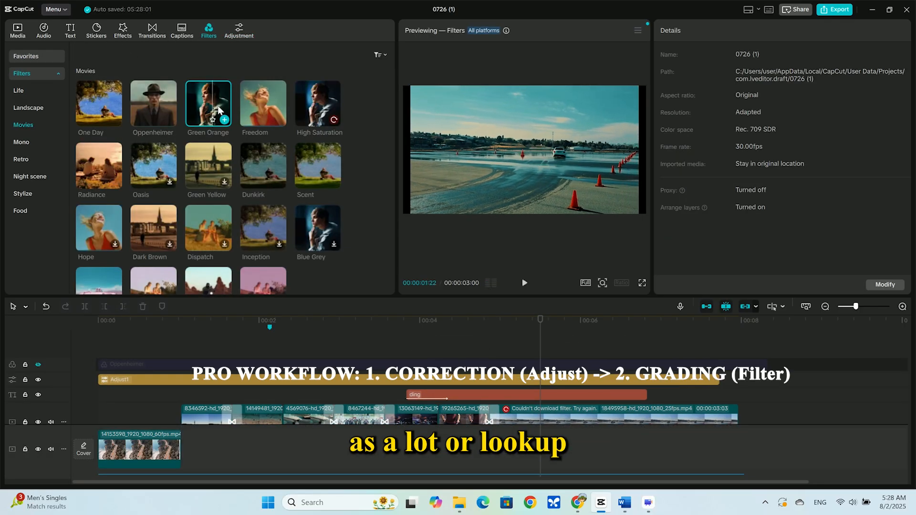
drag(585, 367, 97, 372)
drag(835, 100, 705, 111)
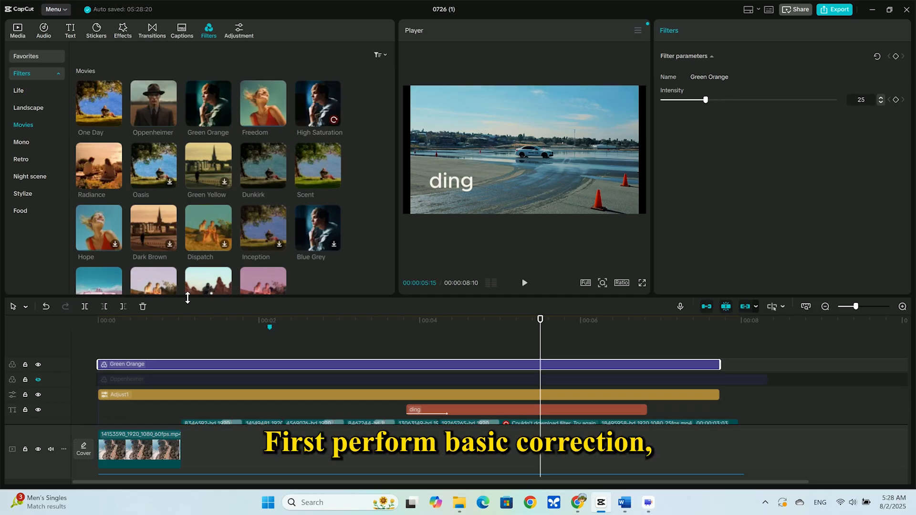
click(38, 364)
click(38, 364)
click(38, 364)
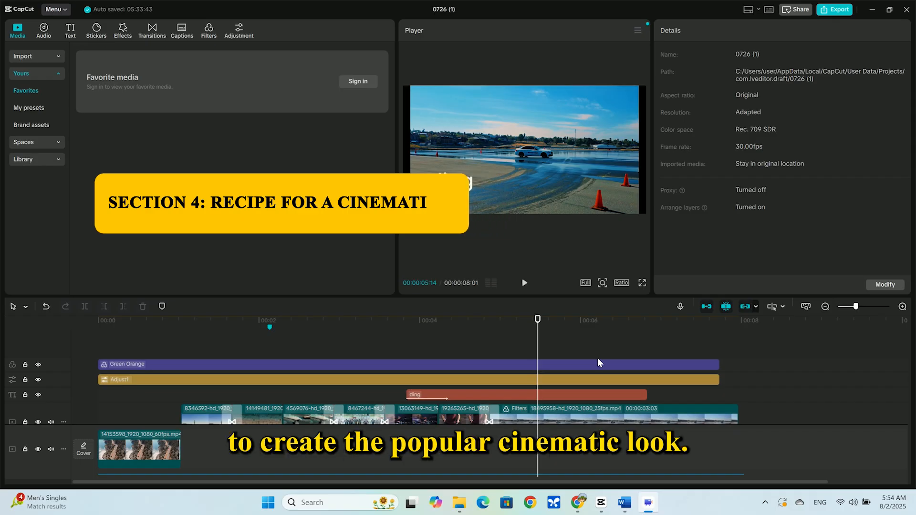
Set the project's aspect ratio to 2.35:1 for a widescreen cinematic frame.
click(619, 282)
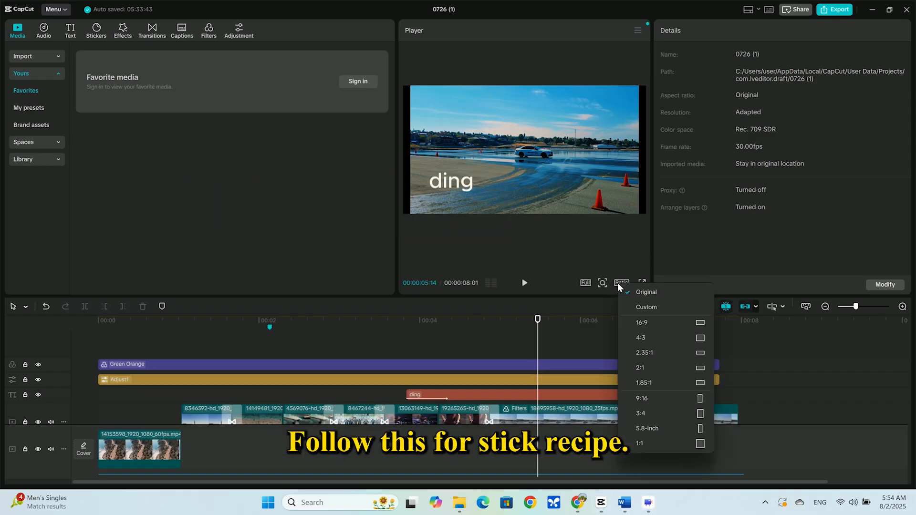
click(648, 351)
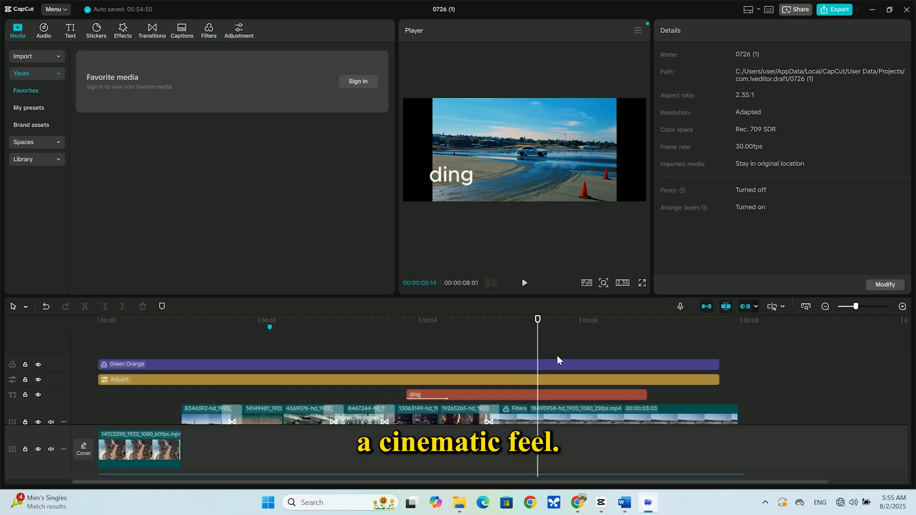
Add a custom adjustment layer above the Green Orange filter and lower its Highlight to -15.
click(239, 31)
click(115, 88)
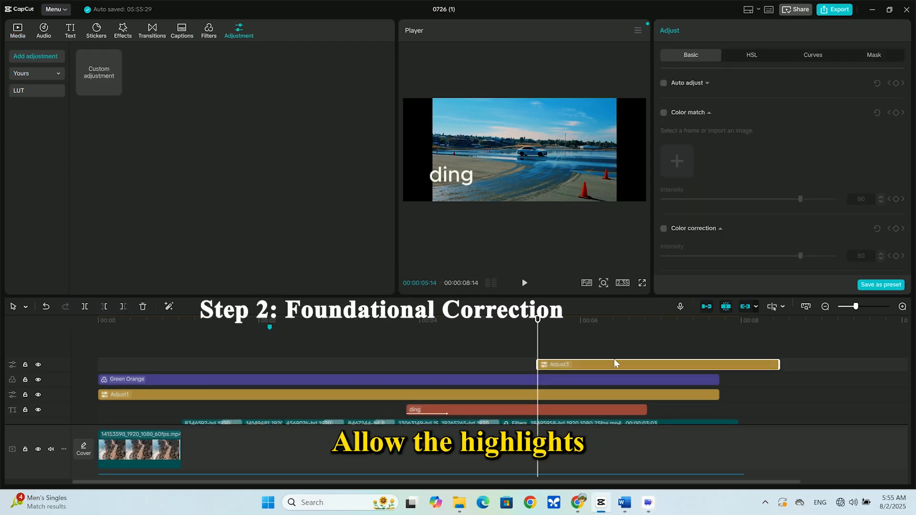
scroll(748, 143, down, 3)
scroll(748, 143, up, 3)
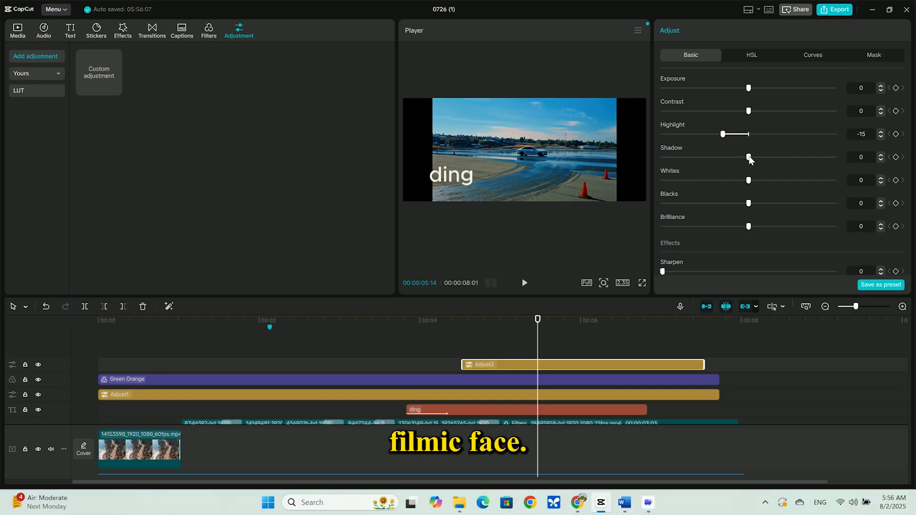
Adjust the blue range in the new adjustment layer's HSL settings for a teal and orange look, and select the orange range.
click(758, 57)
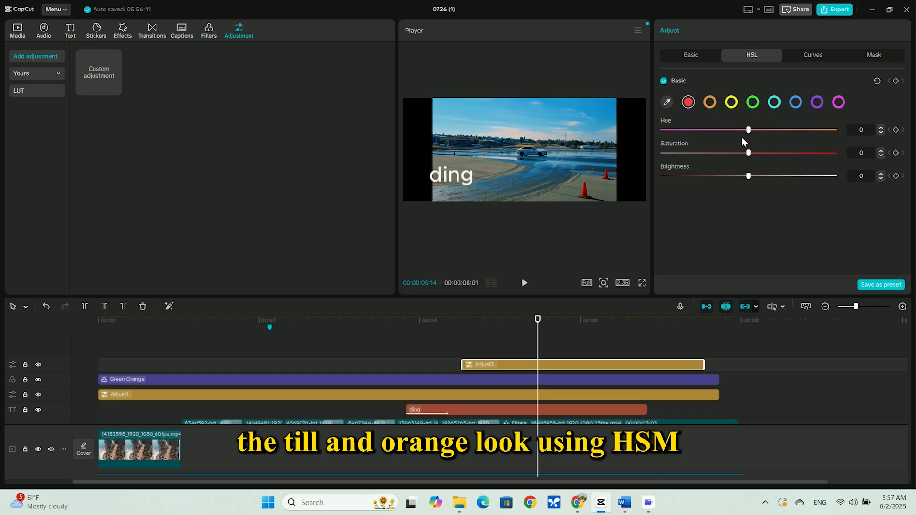
click(795, 102)
mouse_move(748, 130)
mouse_down()
mouse_move(779, 130)
mouse_move(764, 130)
mouse_move(758, 153)
mouse_up()
click(709, 102)
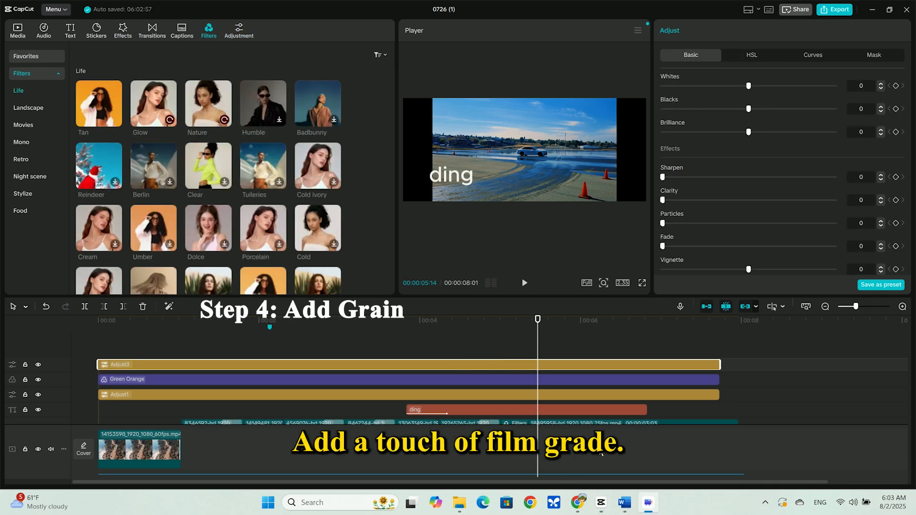
Raise the Clarity of the top adjustment layer to 11.
drag(662, 200, 669, 201)
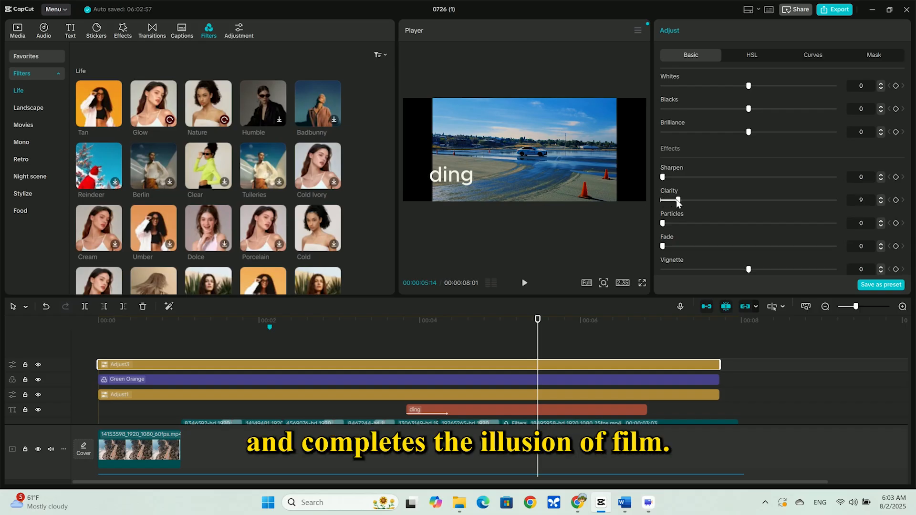
drag(683, 201, 681, 202)
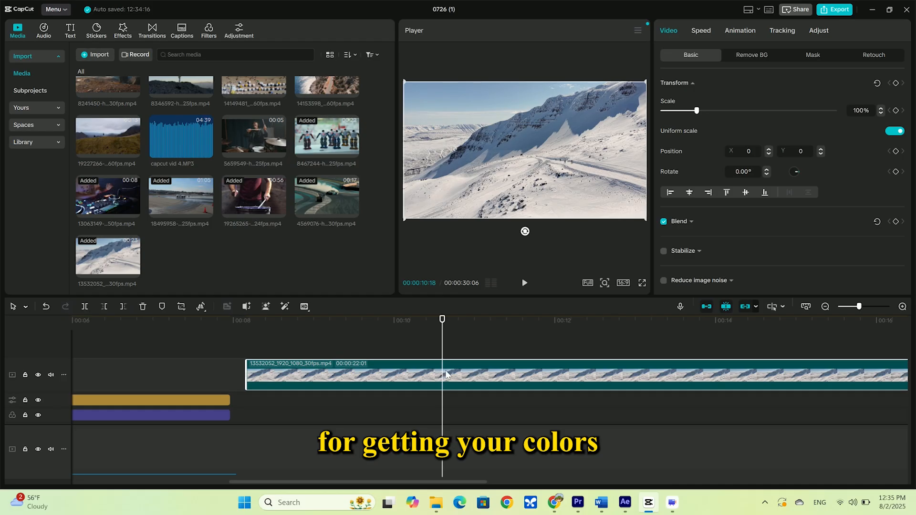
Add a custom adjustment layer above the snowy mountain clip and extend its start back to near the clip's beginning.
click(239, 30)
click(115, 89)
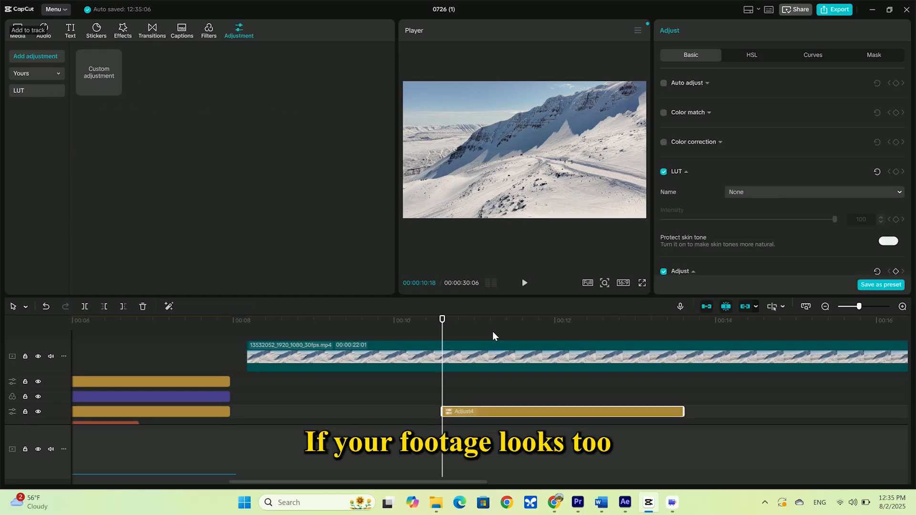
drag(441, 321, 547, 325)
drag(443, 362, 273, 363)
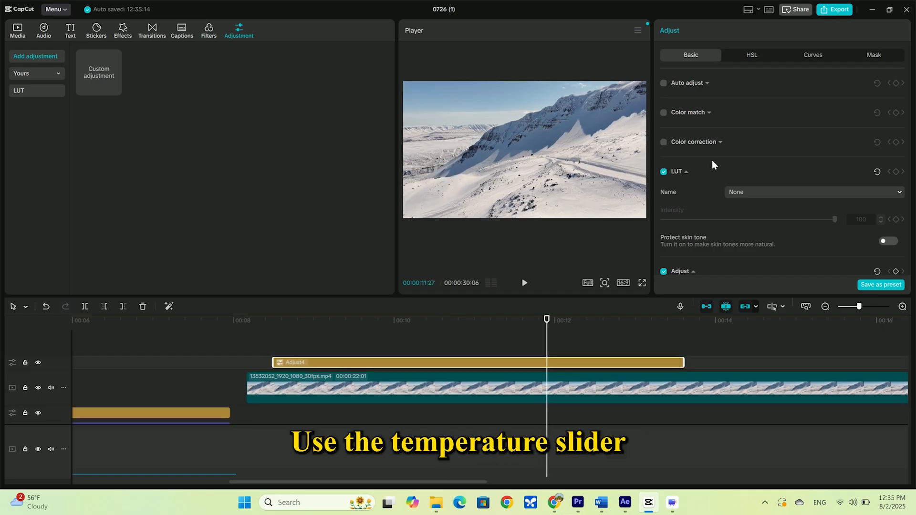
Warm the snowy mountain footage by raising the adjustment layer's Temp to 16 and easing it back slightly.
scroll(731, 151, down, 3)
scroll(731, 151, down, 3)
drag(748, 147, 776, 151)
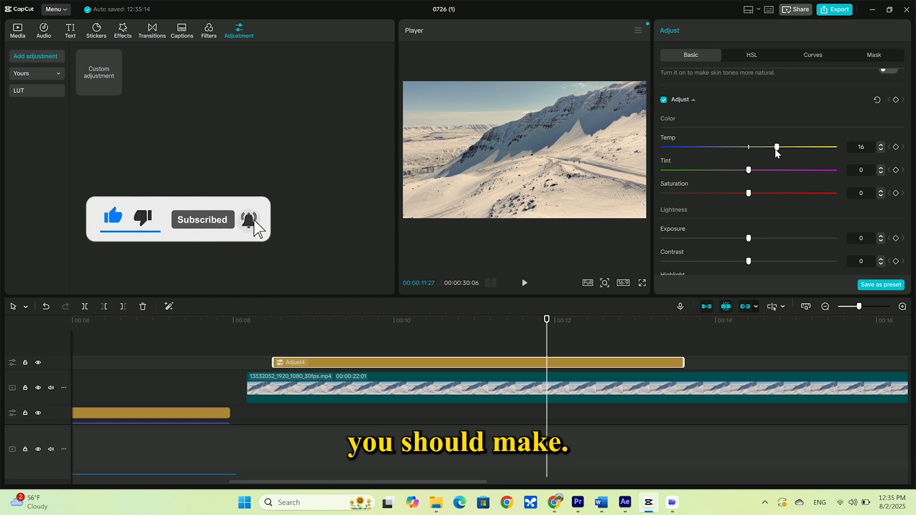
mouse_move(776, 150)
mouse_down()
mouse_move(730, 149)
mouse_move(772, 152)
mouse_up()
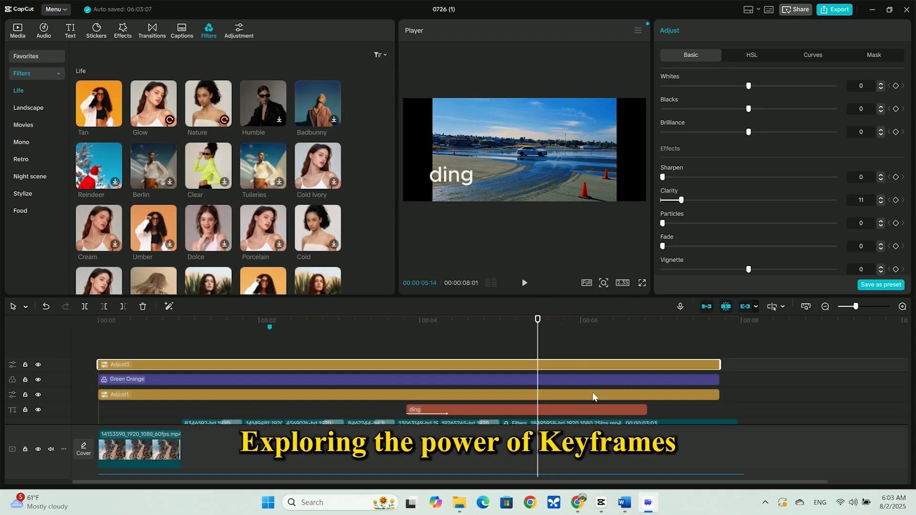
Open the aspect ratio choices for the car footage project.
click(624, 284)
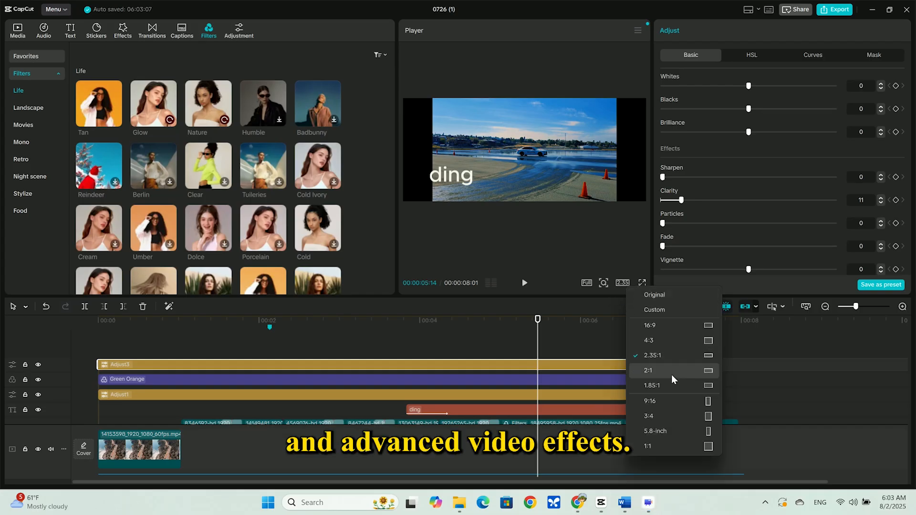